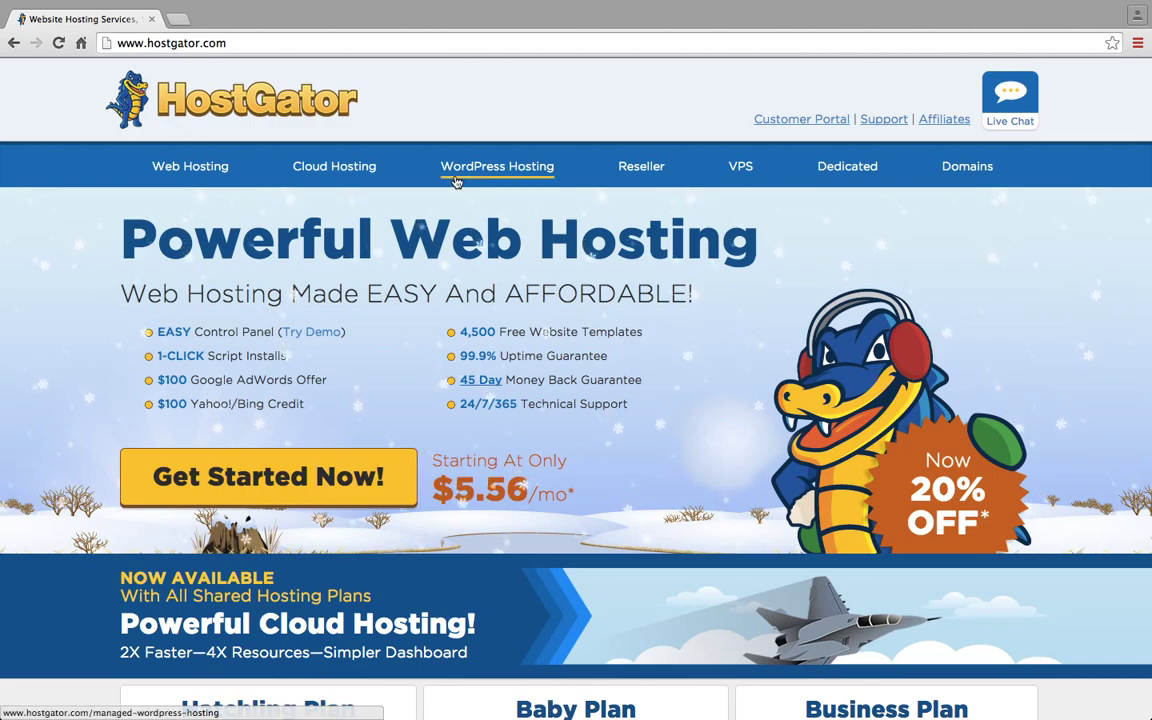
# Scroll down to the plan cards on hostgator.com and choose Sign Up Now for the Hatchling Plan
pyautogui.click(385, 44)
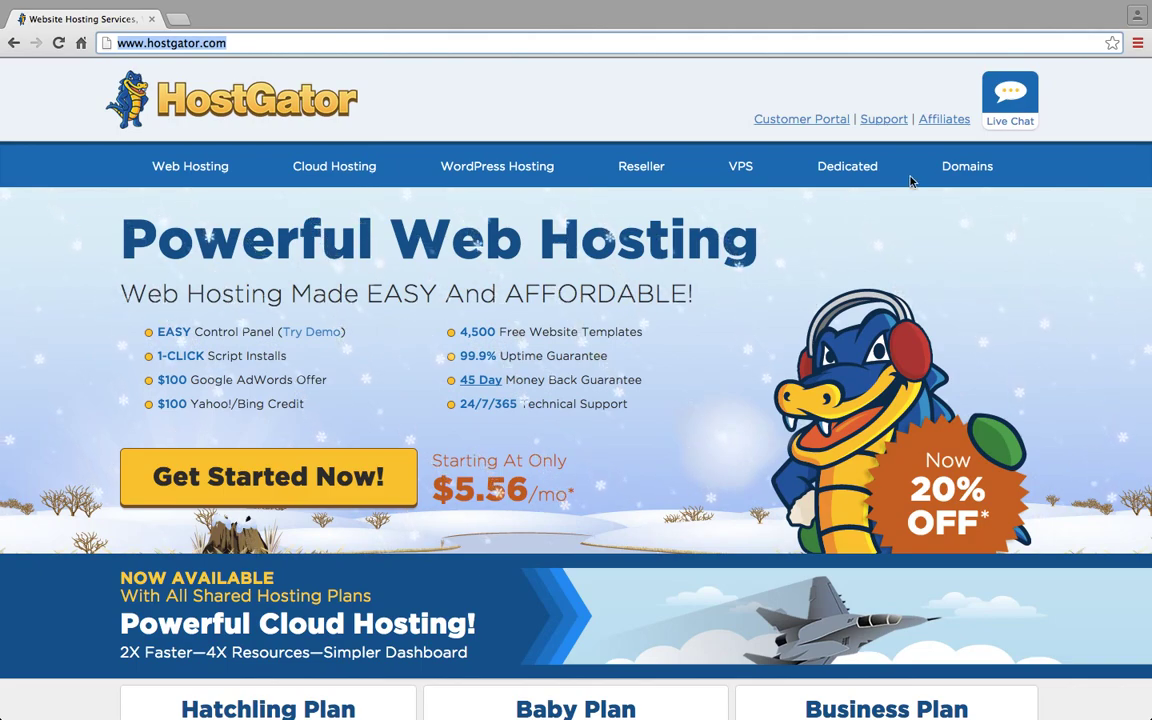
pyautogui.click(1059, 165)
pyautogui.scroll(-2, 1059, 165)
pyautogui.scroll(-4, 981, 181)
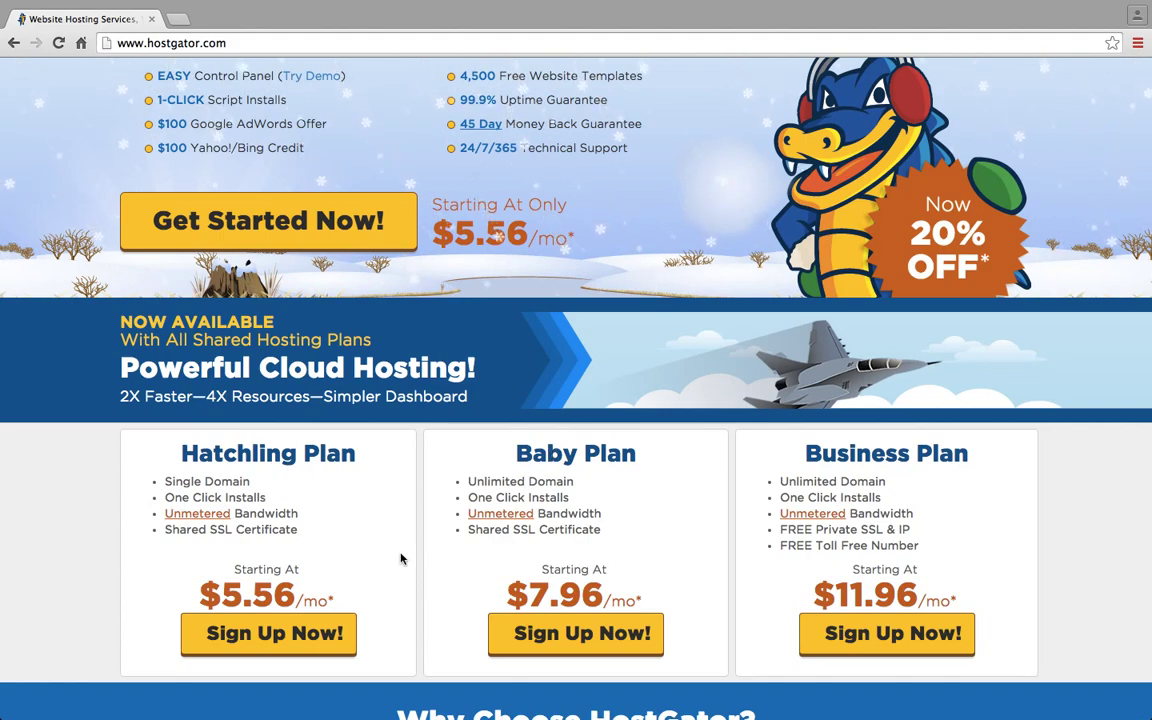
pyautogui.click(297, 638)
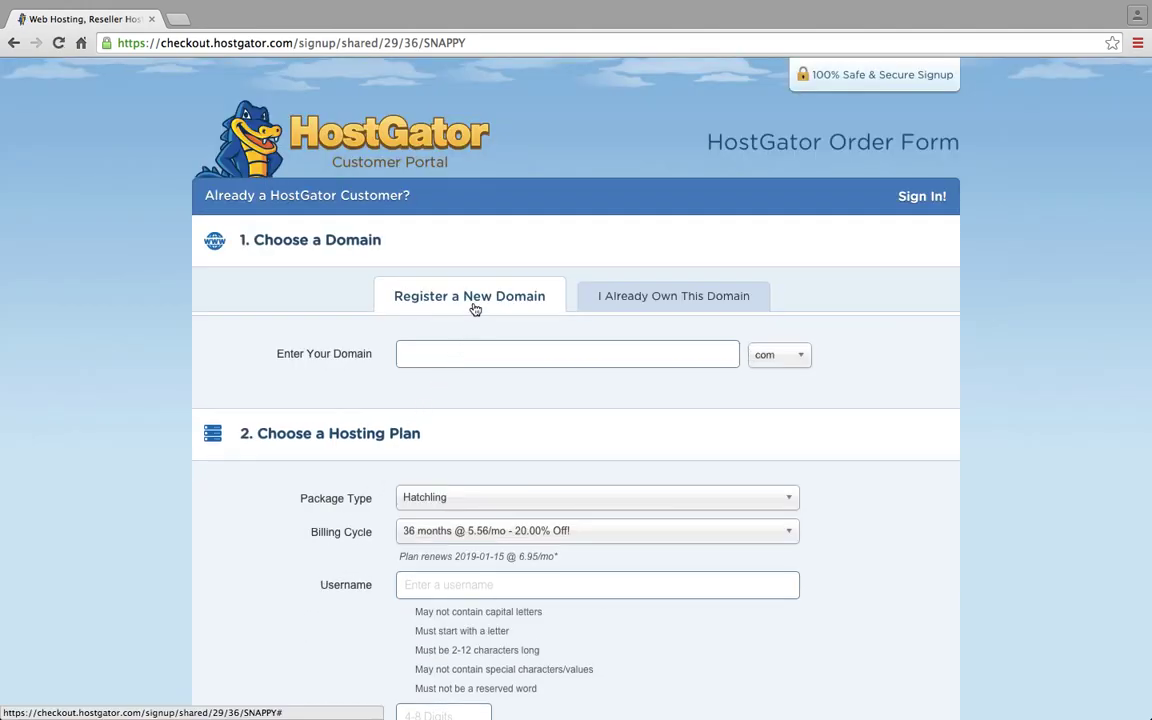
# Choose Register a New Domain and enter 'thenewblogfrog' as the domain name
pyautogui.click(622, 299)
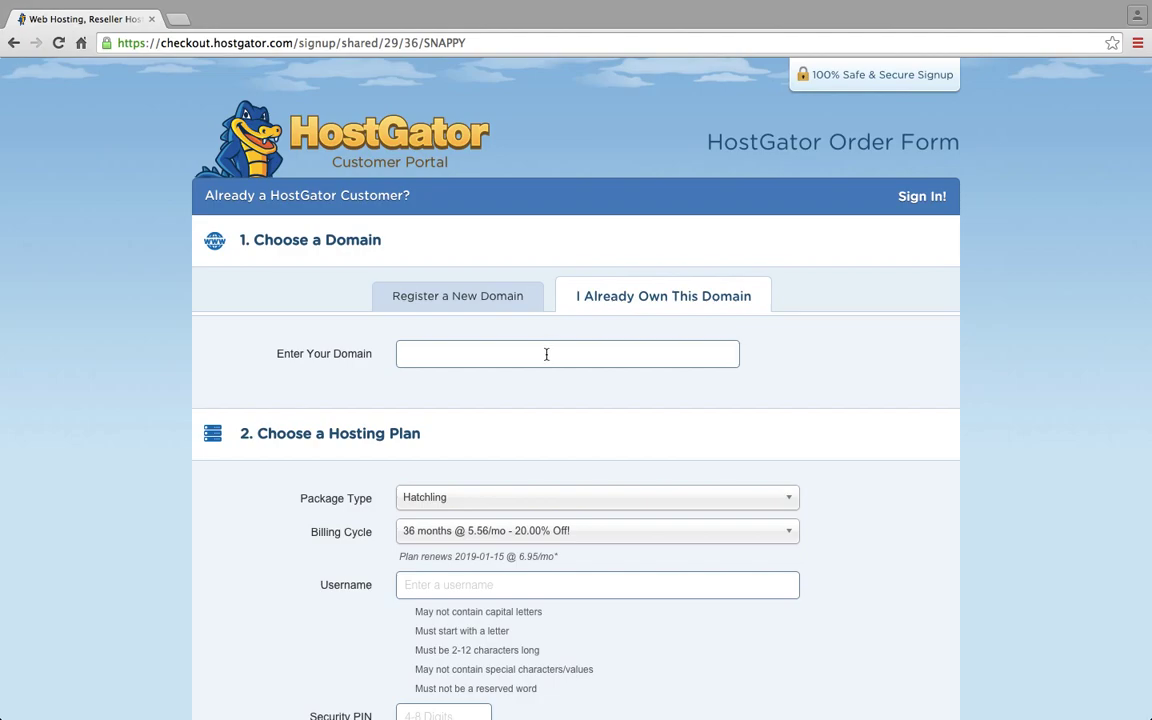
pyautogui.click(487, 307)
pyautogui.click(474, 359)
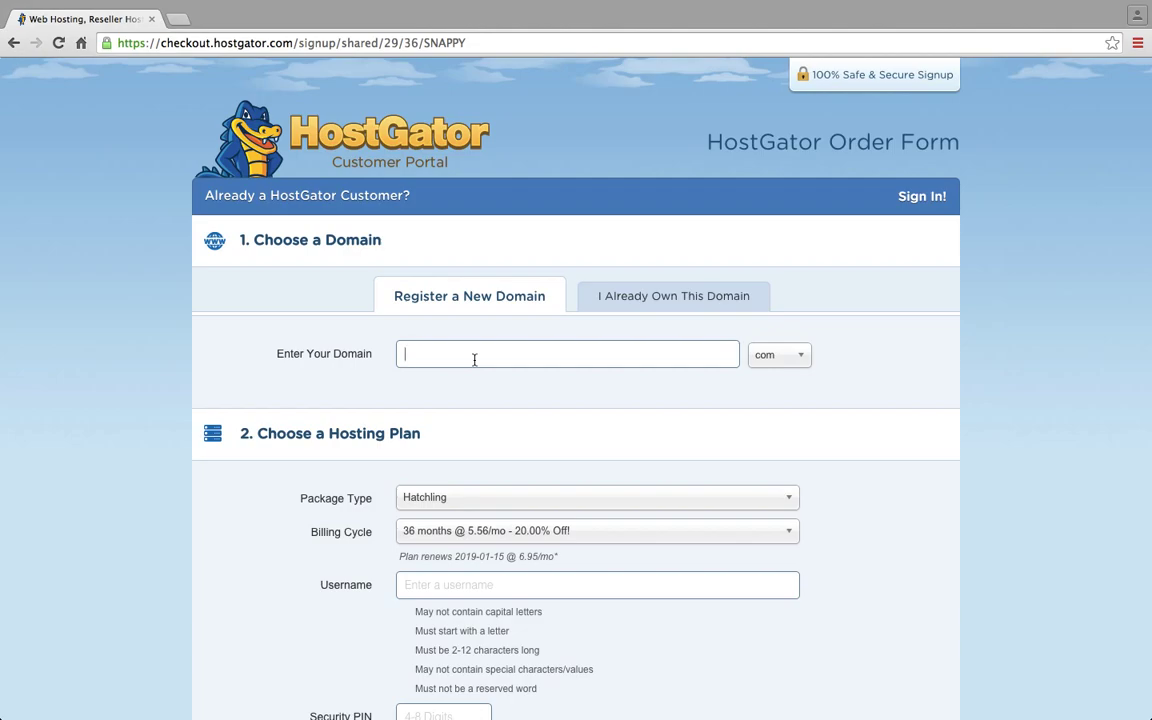
pyautogui.click(474, 359)
pyautogui.write('thenewblogfrog')
pyautogui.click(806, 358)
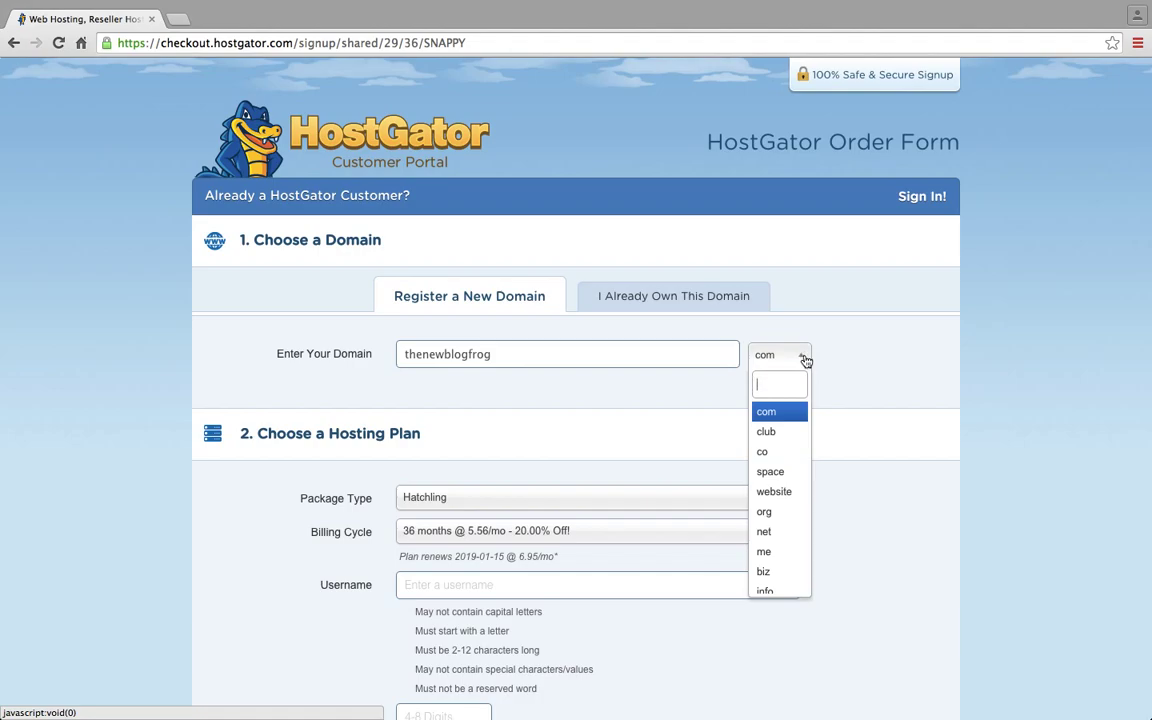
# Keep the .com extension for thenewblogfrog.com and uncheck Add Domain Privacy Protection
pyautogui.click(781, 421)
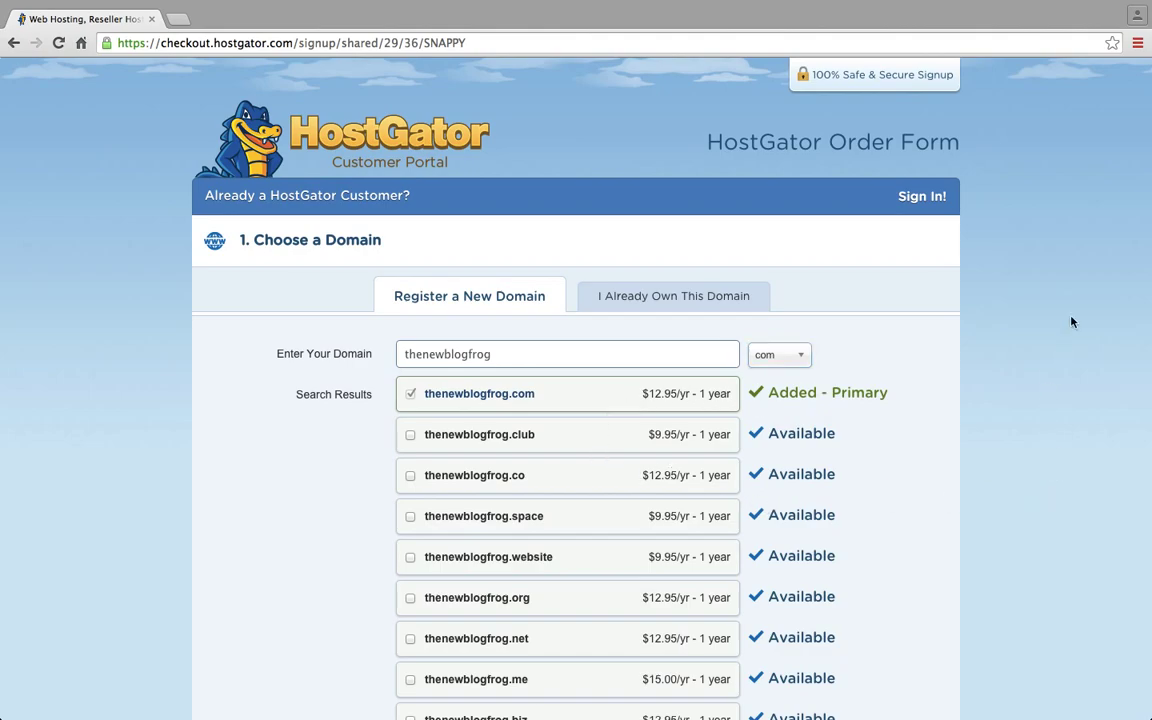
pyautogui.scroll(-5, 1071, 321)
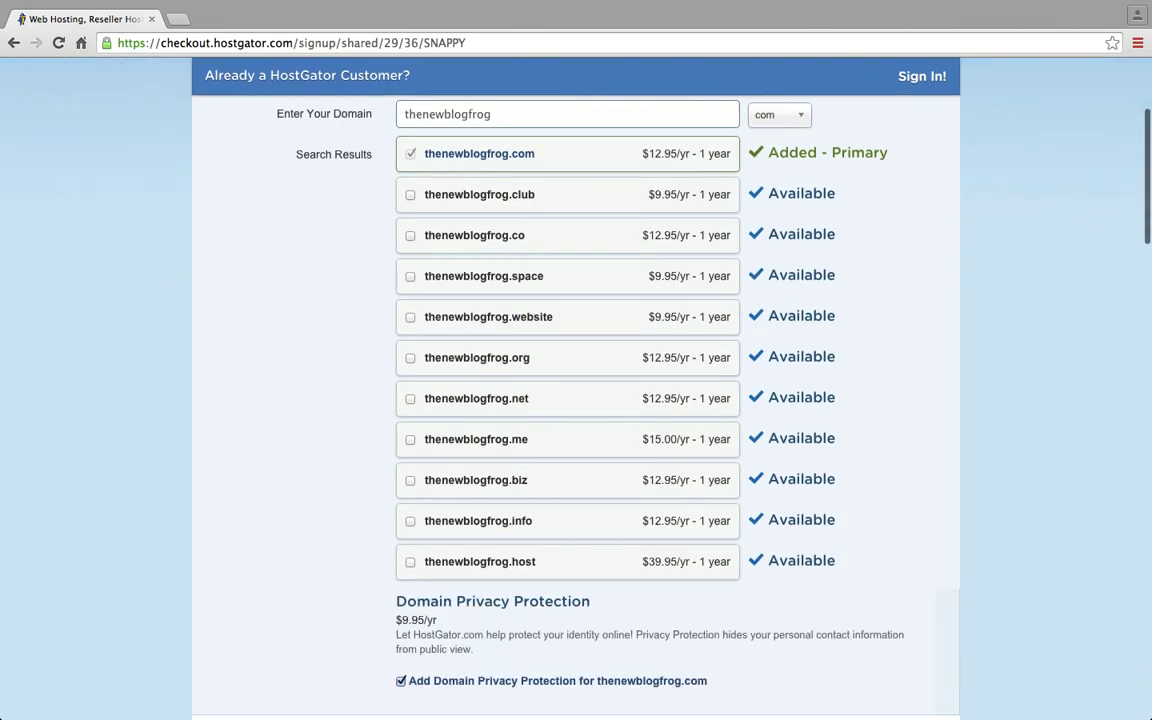
pyautogui.scroll(-2, 576, 400)
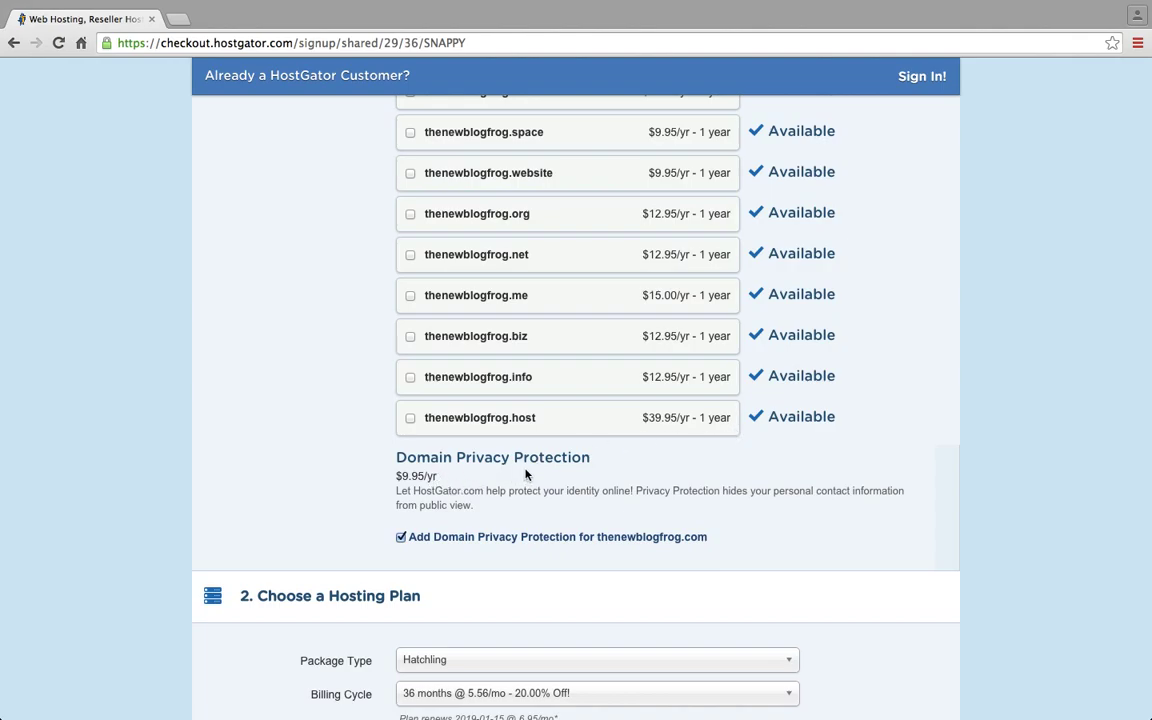
pyautogui.click(400, 538)
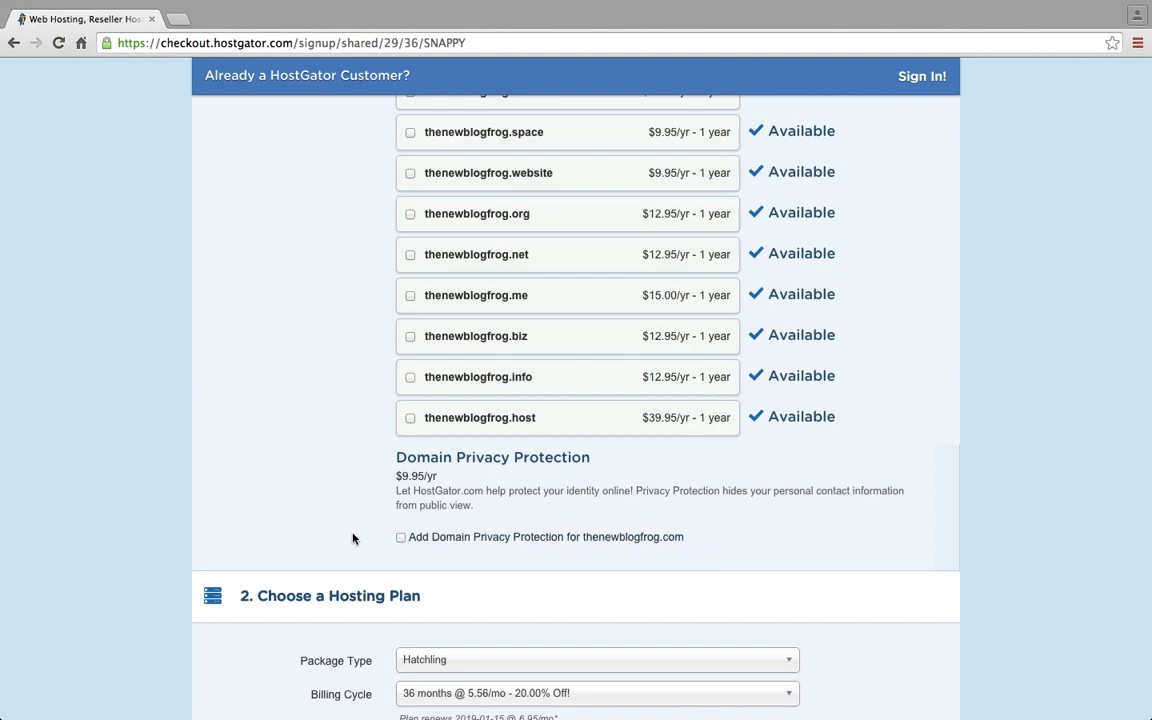
pyautogui.scroll(-5, 113, 534)
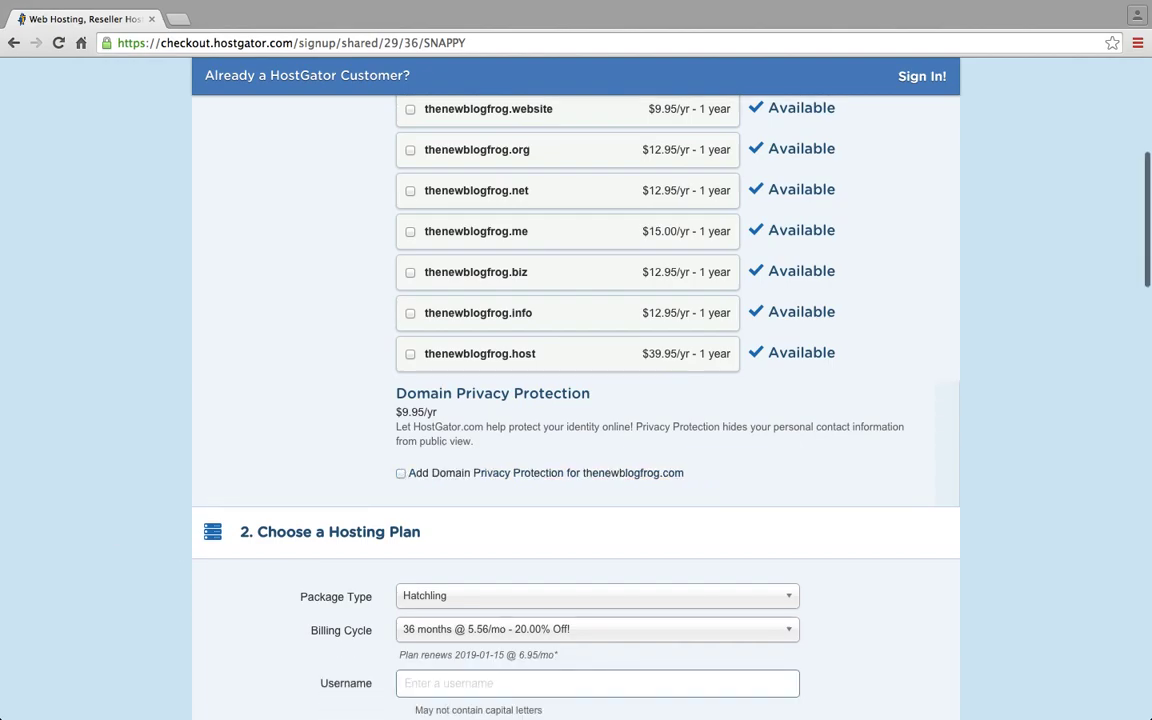
pyautogui.scroll(-1, 153, 463)
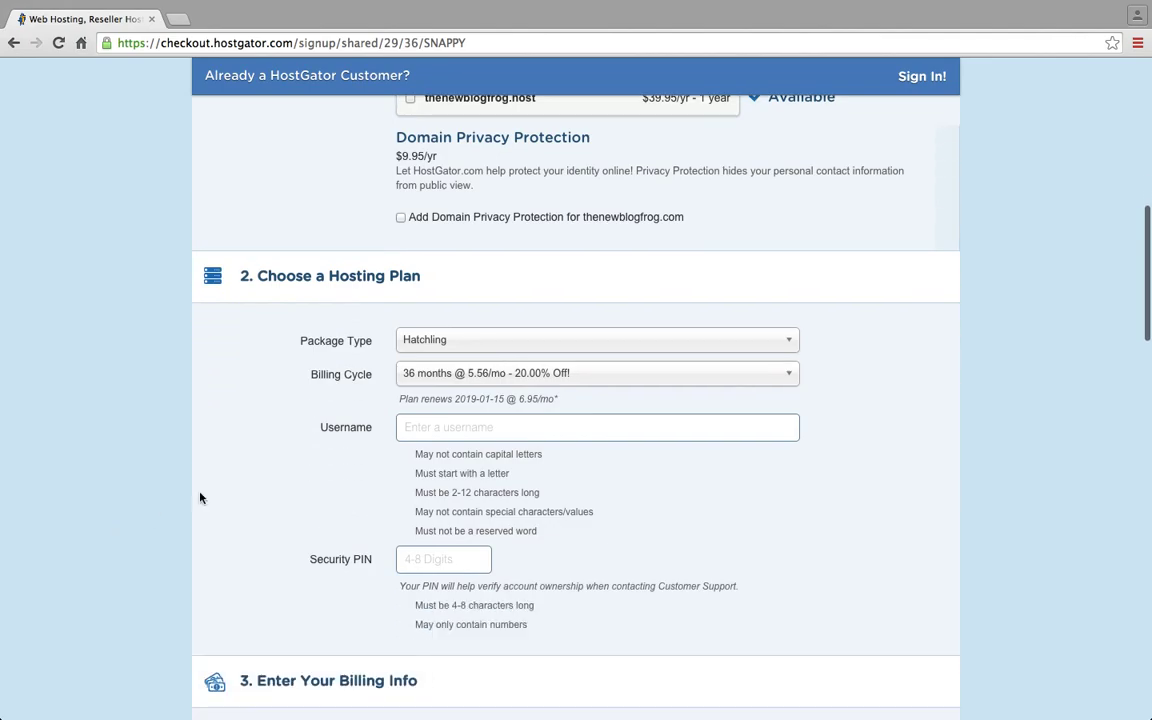
pyautogui.click(786, 344)
# Keep the Hatchling package and set the billing cycle to 1 month at 8.76/mo
pyautogui.click(790, 344)
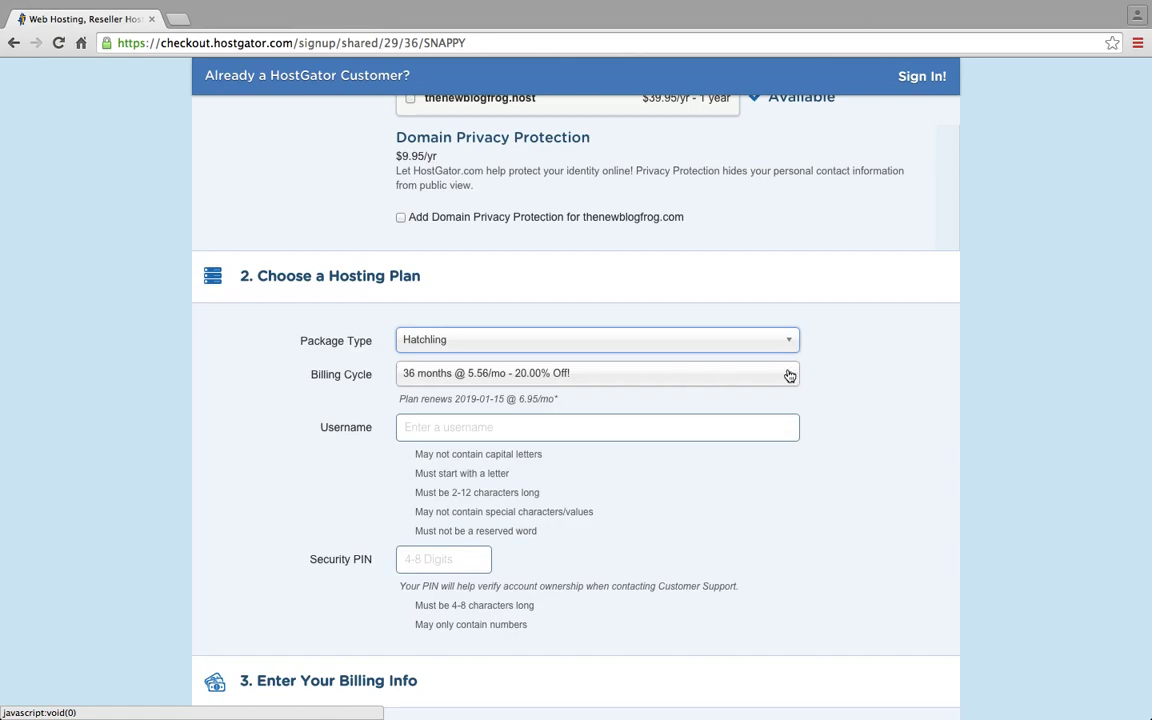
pyautogui.click(790, 375)
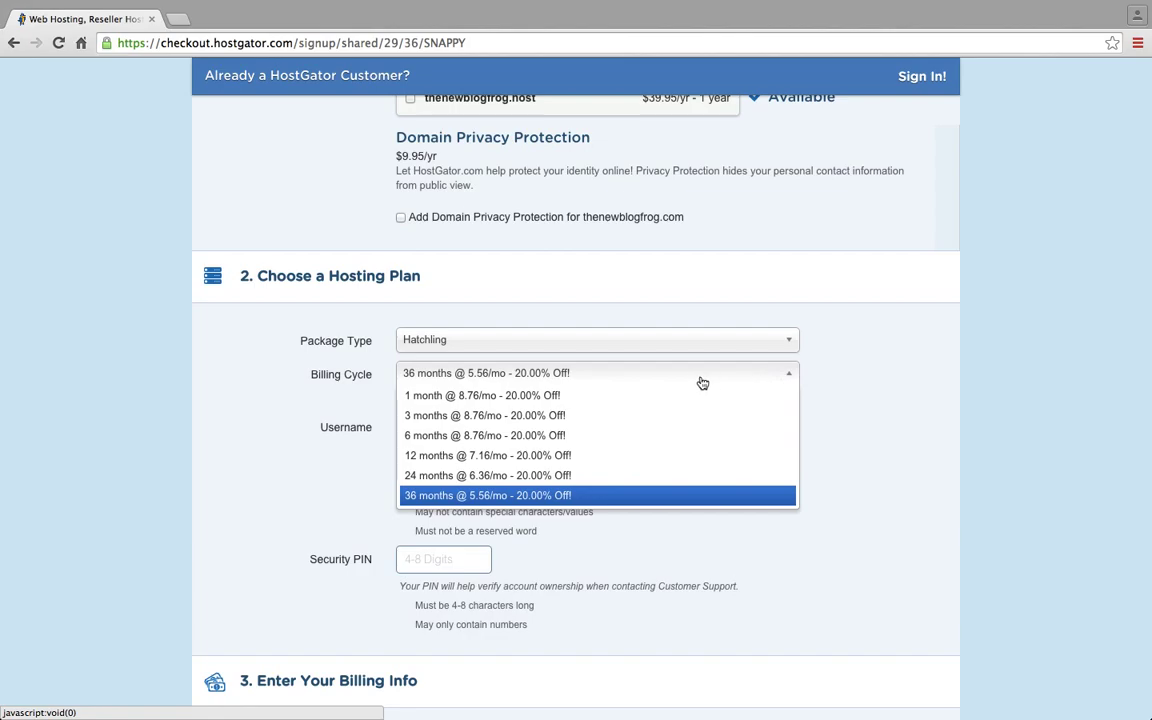
pyautogui.click(578, 395)
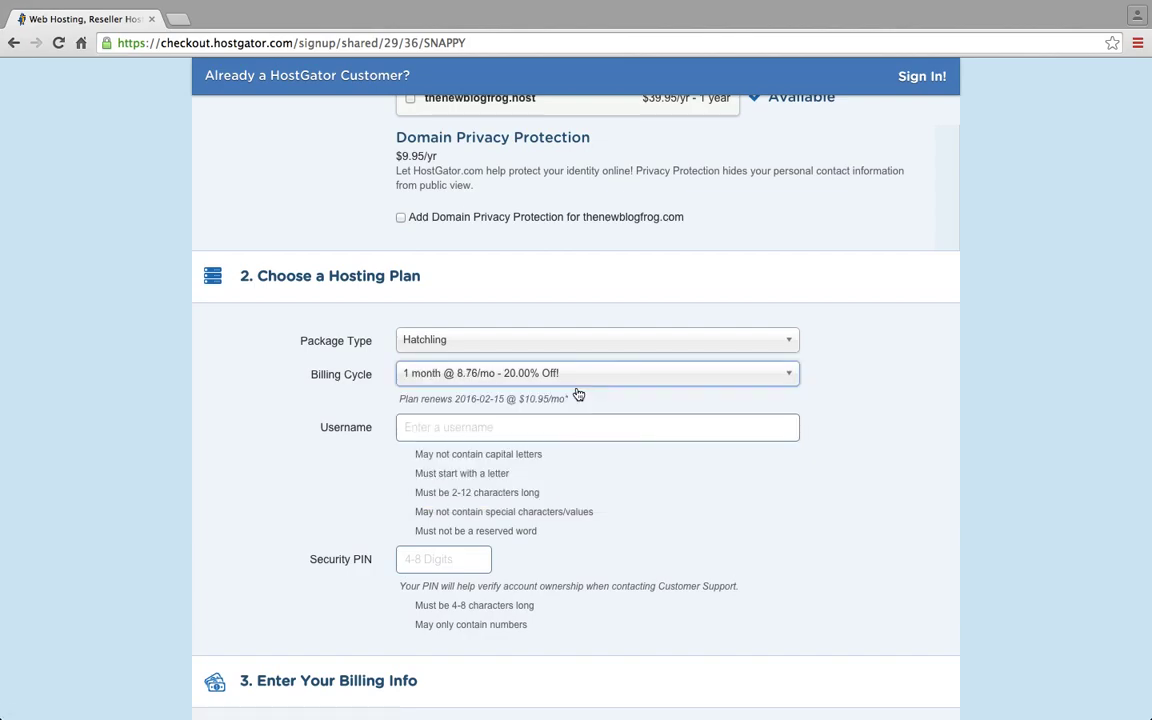
# Enter the account username, correct its last letter, and set a 4-digit security PIN
pyautogui.click(422, 429)
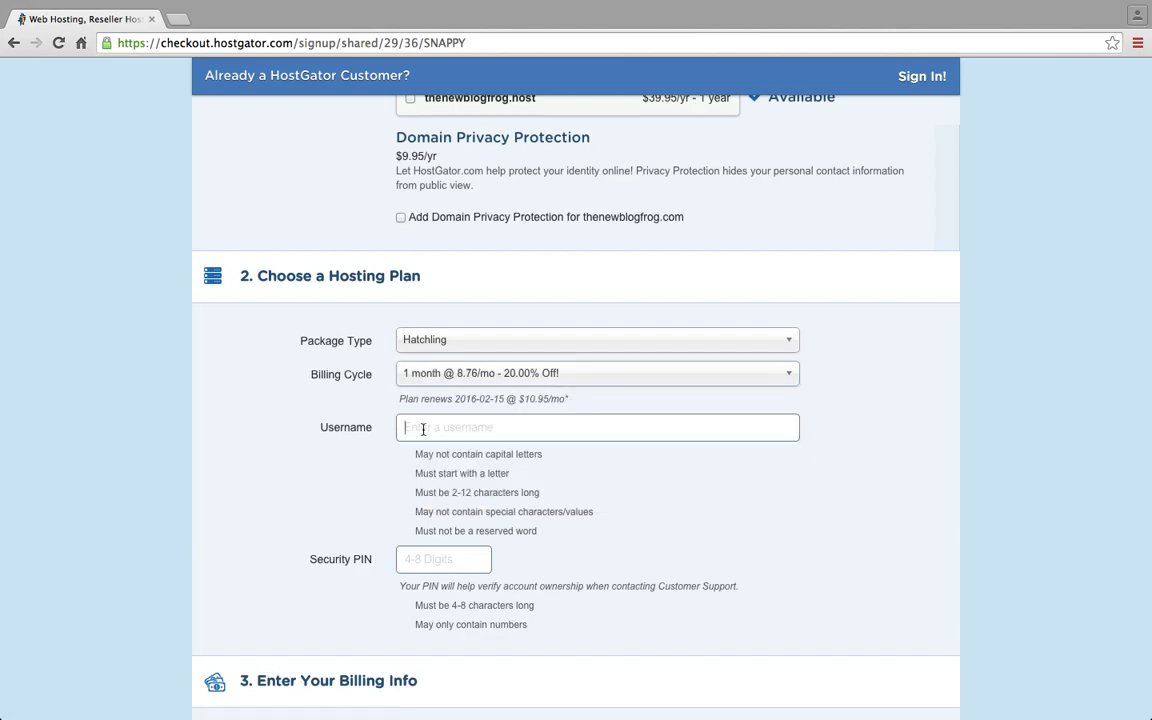
pyautogui.write('k')
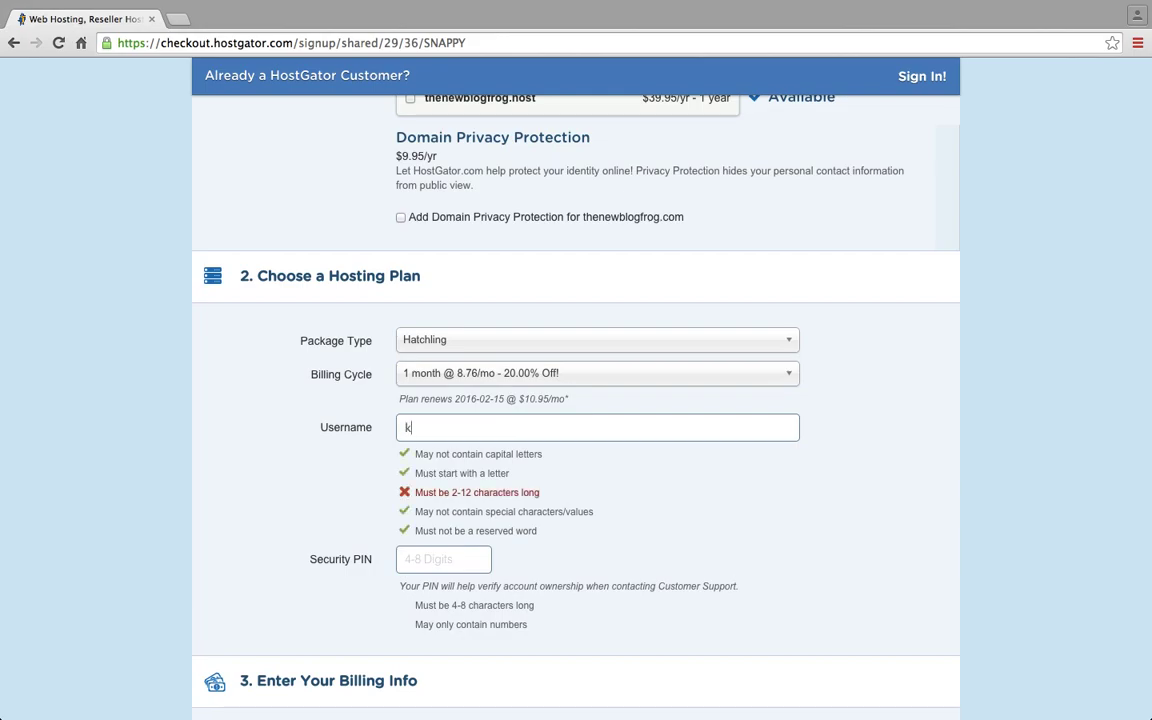
pyautogui.write('vhjk')
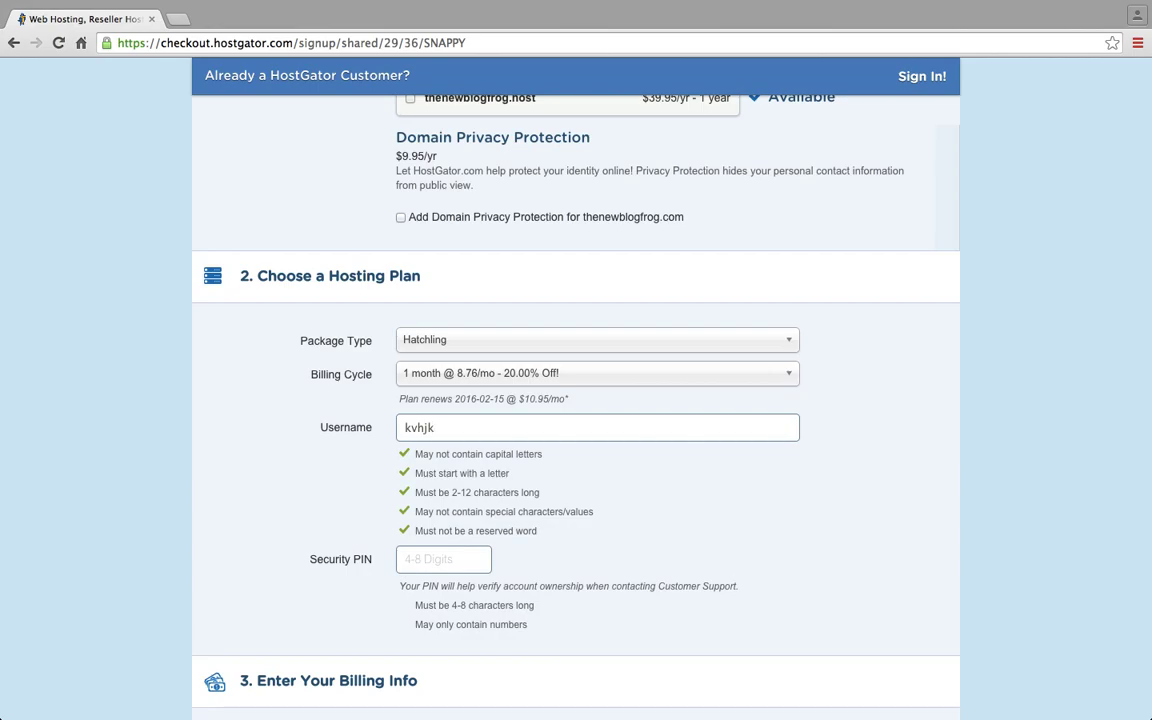
pyautogui.press('BackSpace')
pyautogui.write('g')
pyautogui.scroll(-2, 322, 474)
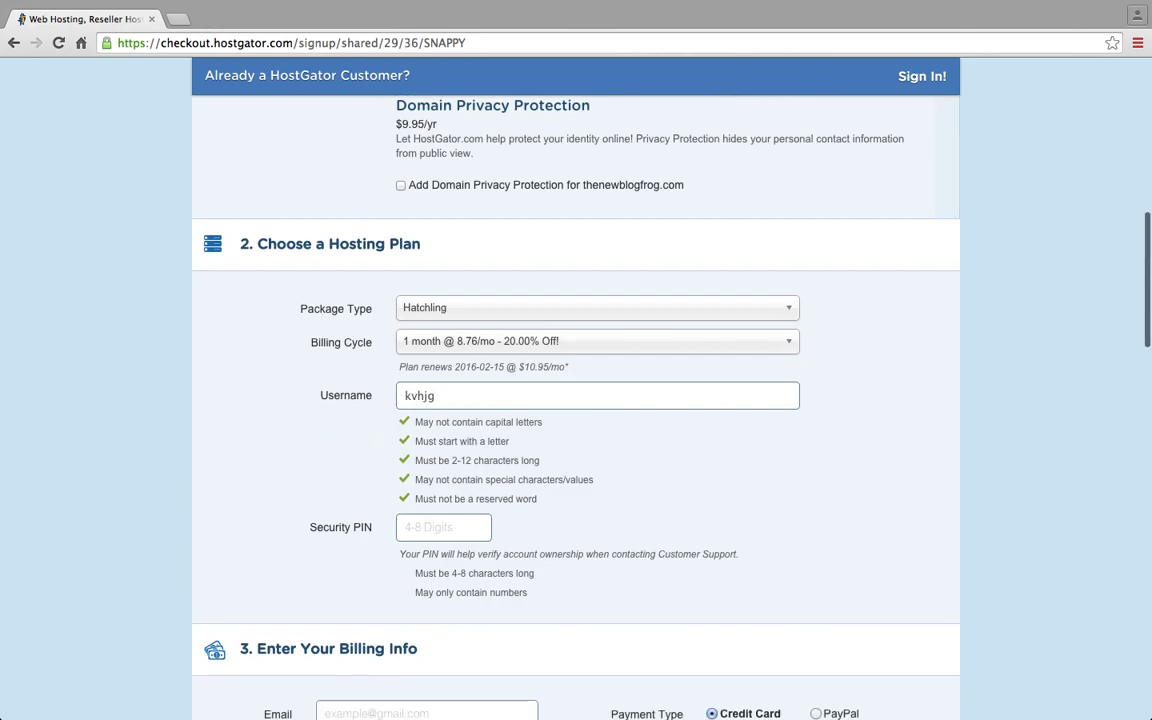
pyautogui.scroll(-1, 358, 410)
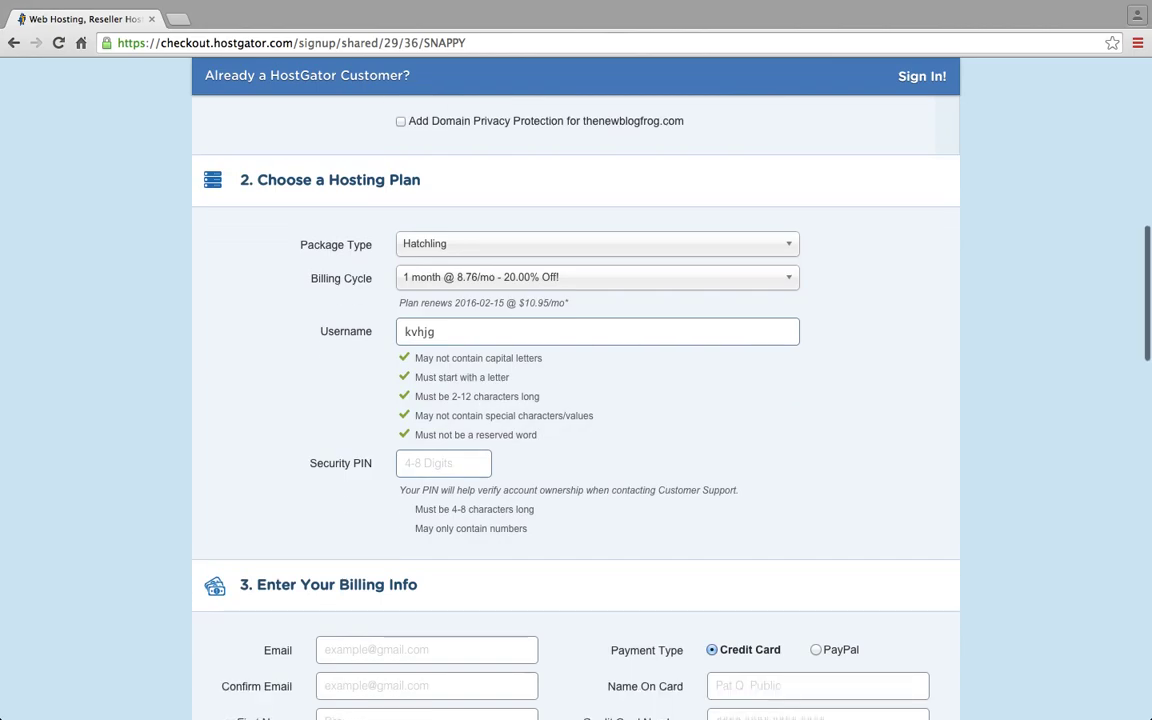
pyautogui.click(423, 465)
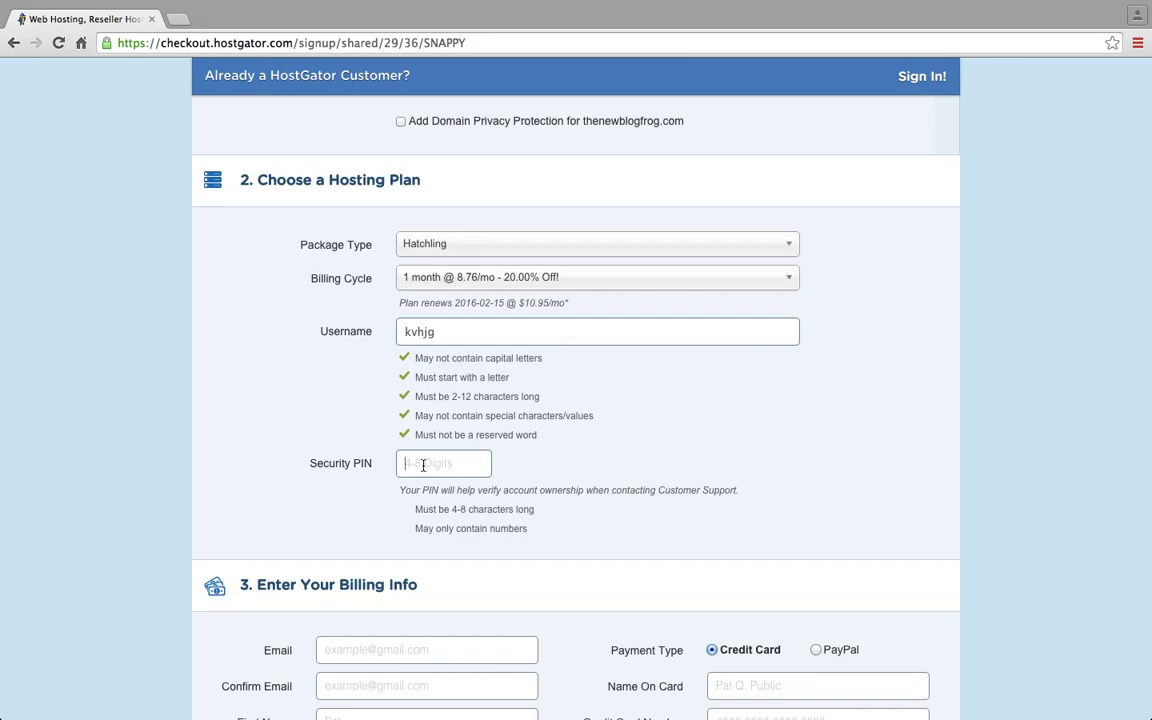
pyautogui.scroll(-3, 259, 504)
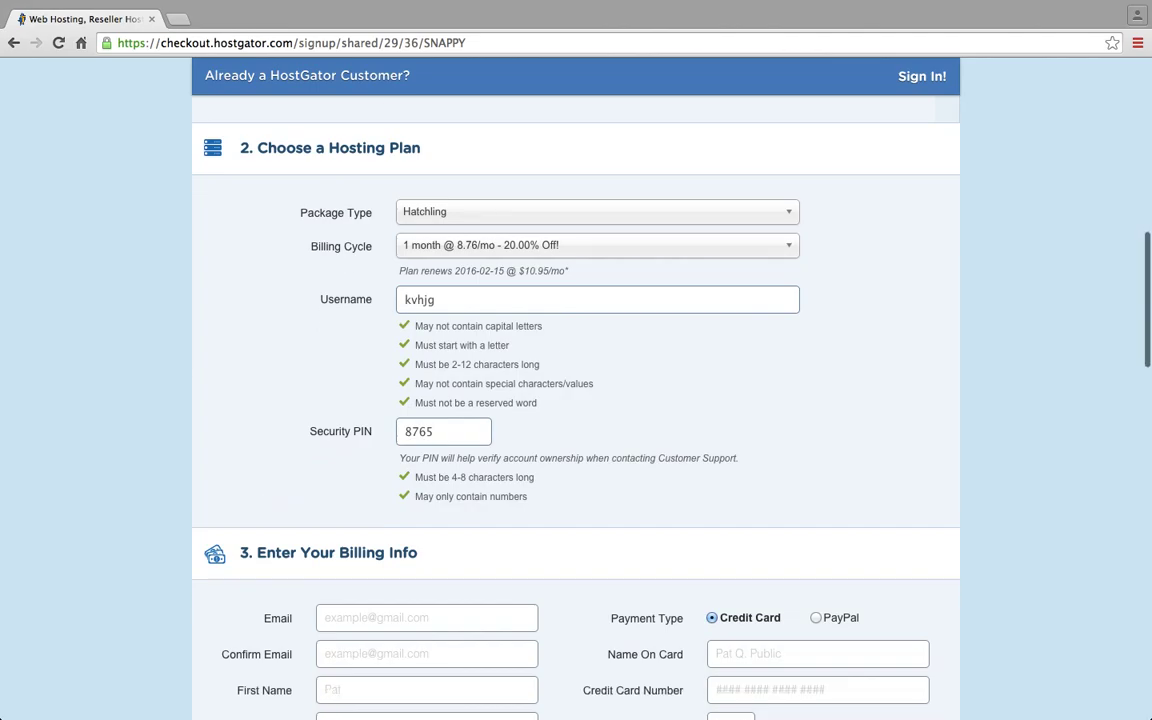
# Scroll past the Billing Info fields to section 4, Add Additional Services
pyautogui.scroll(-3, 208, 527)
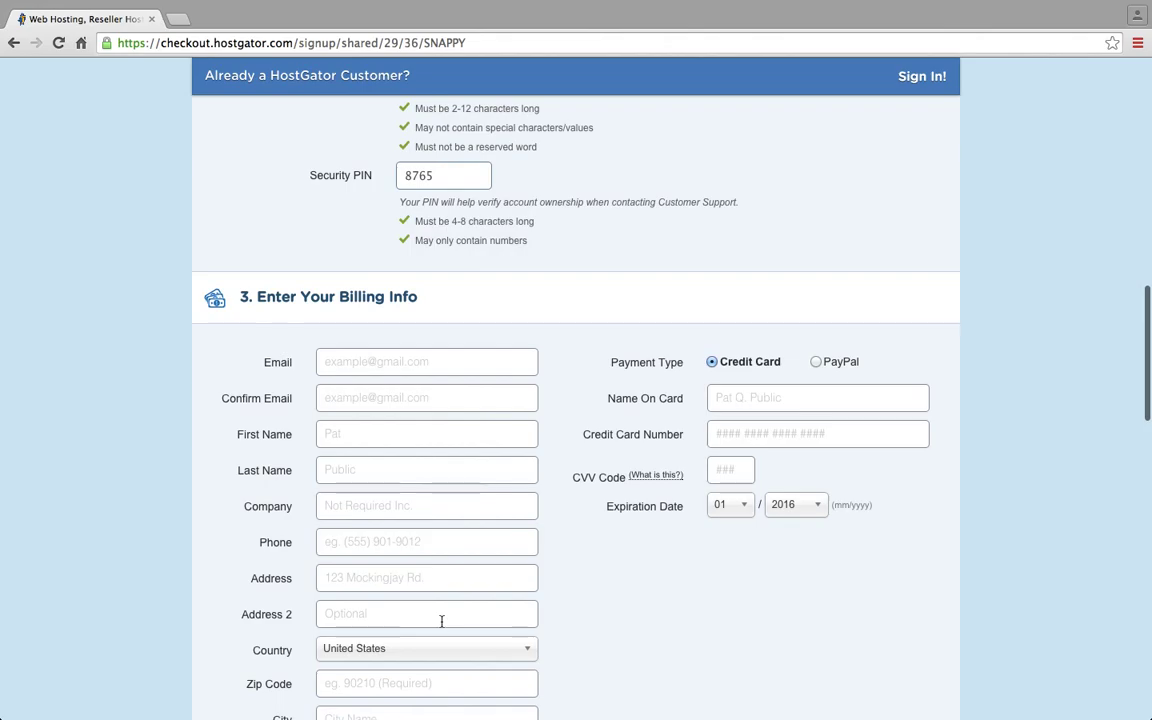
pyautogui.scroll(-2, 442, 620)
pyautogui.scroll(-6, 442, 620)
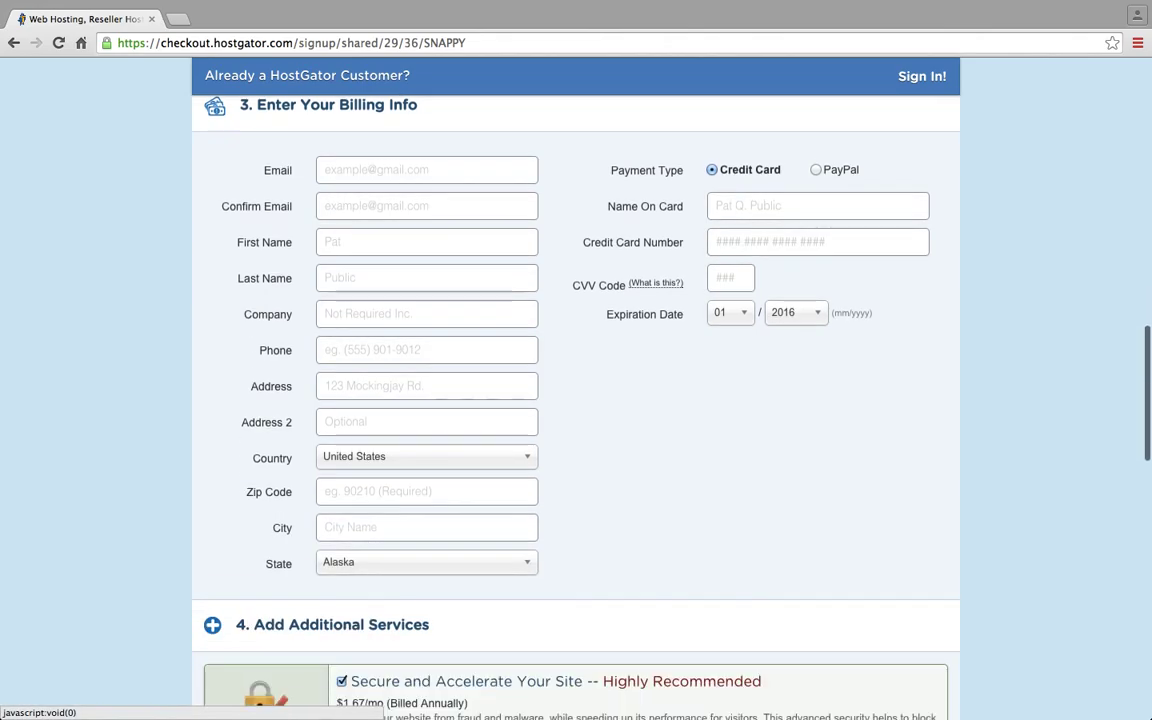
pyautogui.scroll(-5, 576, 400)
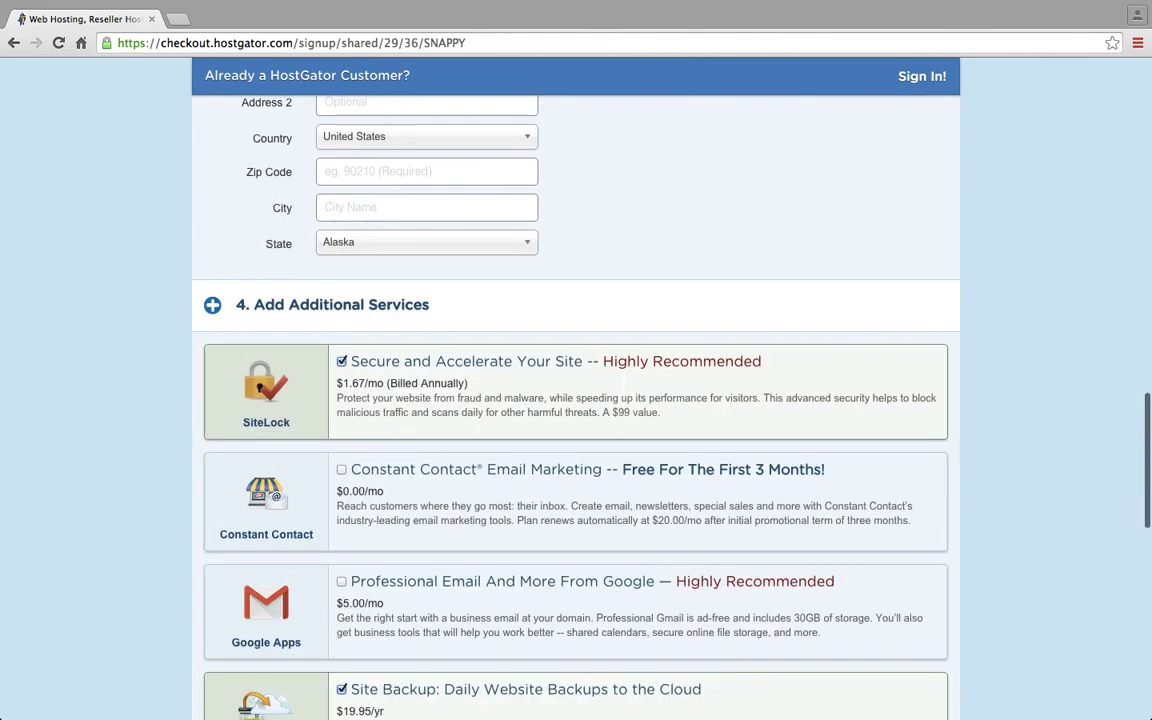
pyautogui.scroll(-1, 576, 400)
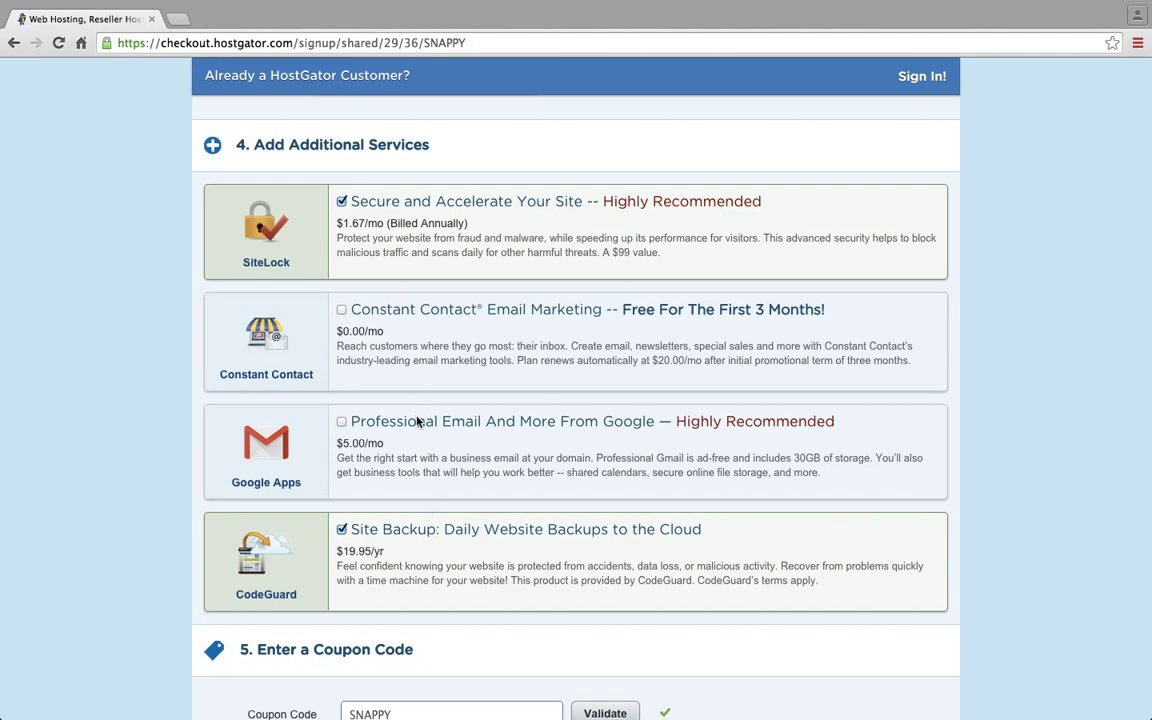
# Uncheck the SiteLock and CodeGuard Site Backup add-ons so no extra services remain
pyautogui.click(342, 203)
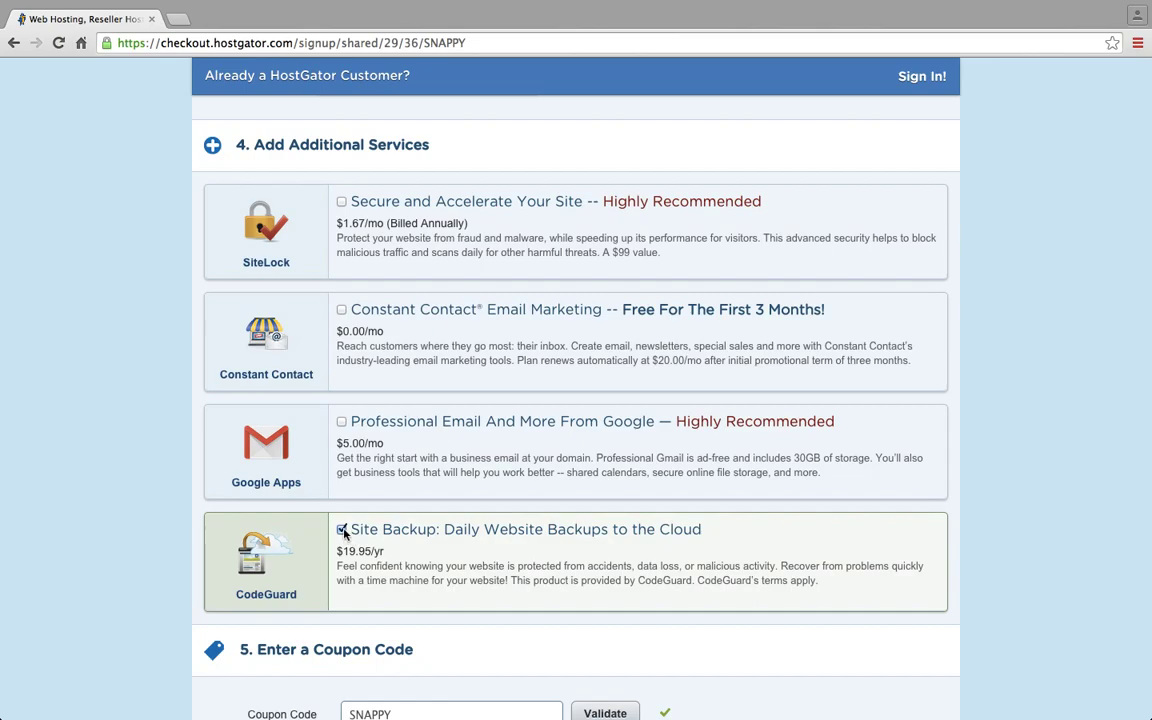
pyautogui.click(342, 531)
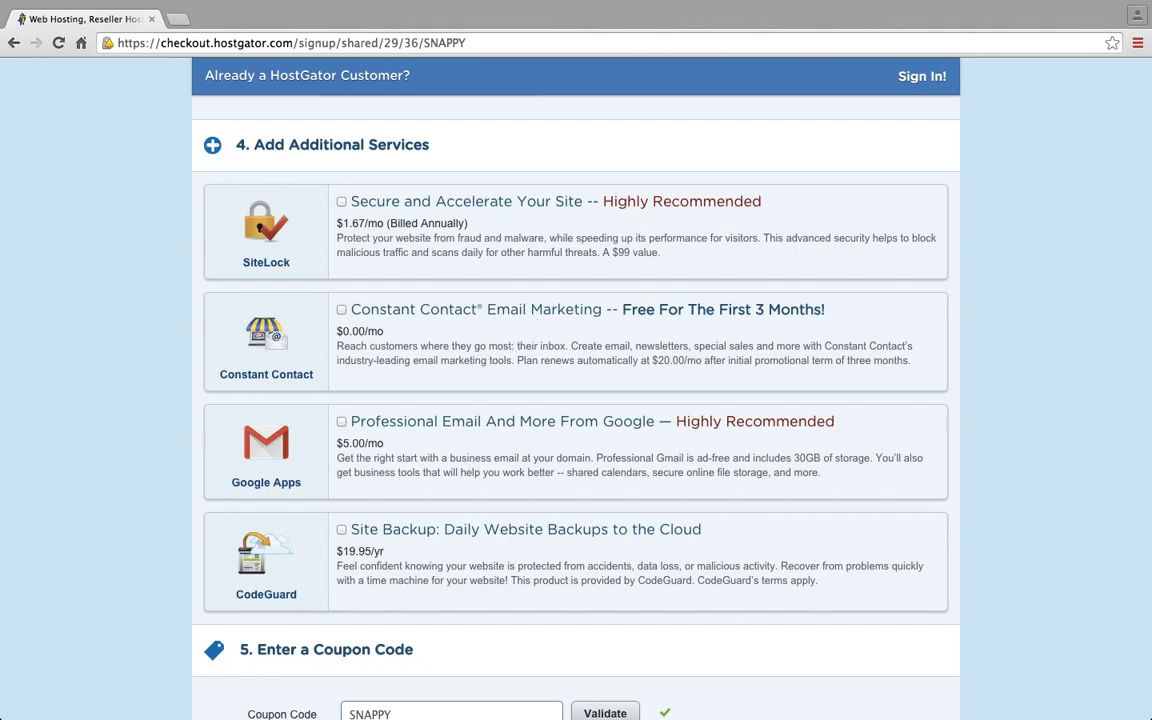
pyautogui.scroll(-1, 469, 455)
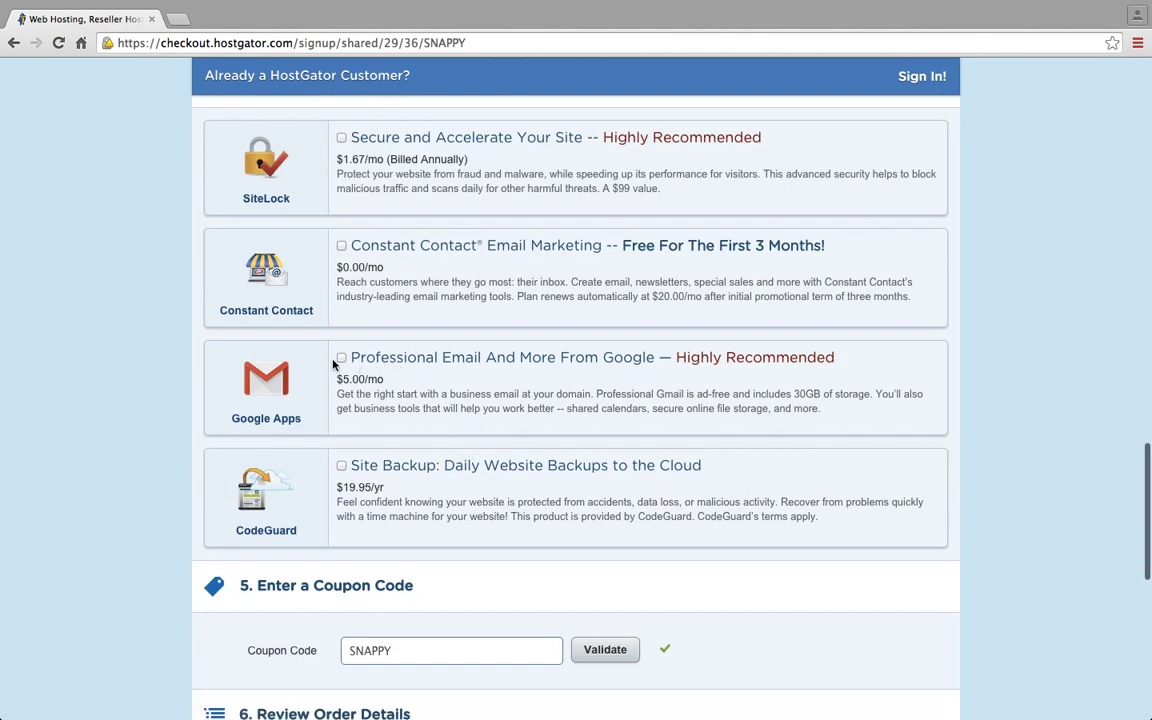